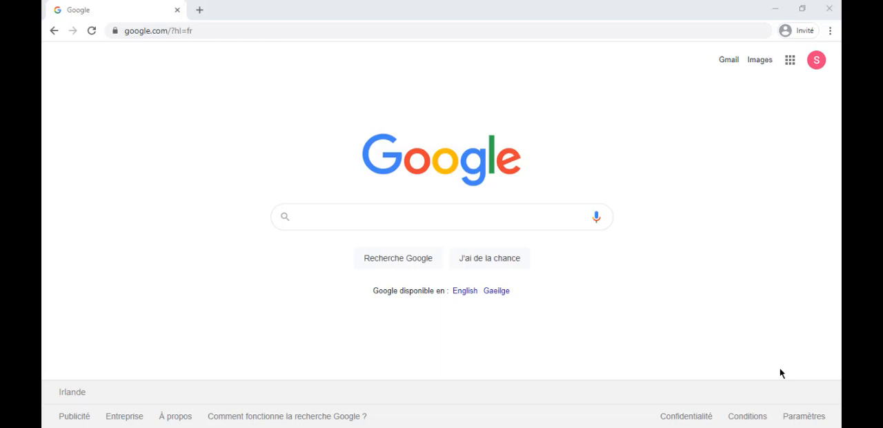
Search Google for "google ads fr" and open the French Google Ads home page from the organic results
{"action": "left_click", "coordinate": [410, 215]}
{"action": "type", "text": "google ad"}
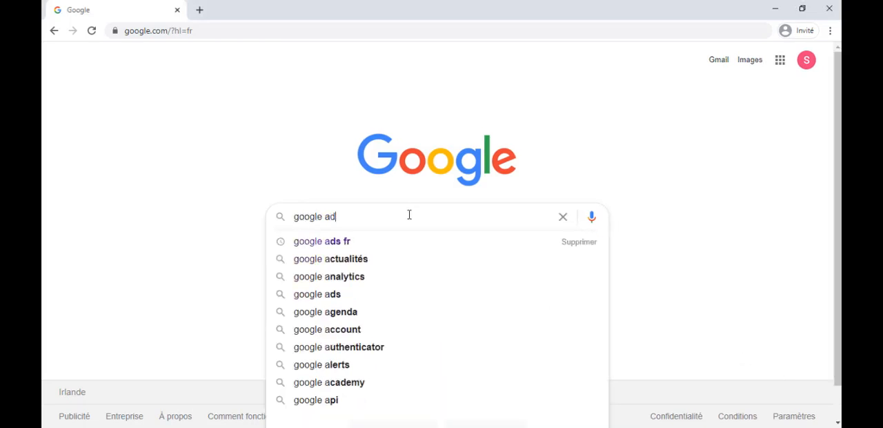
{"action": "type", "text": "s fr"}
{"action": "key", "text": "Return"}
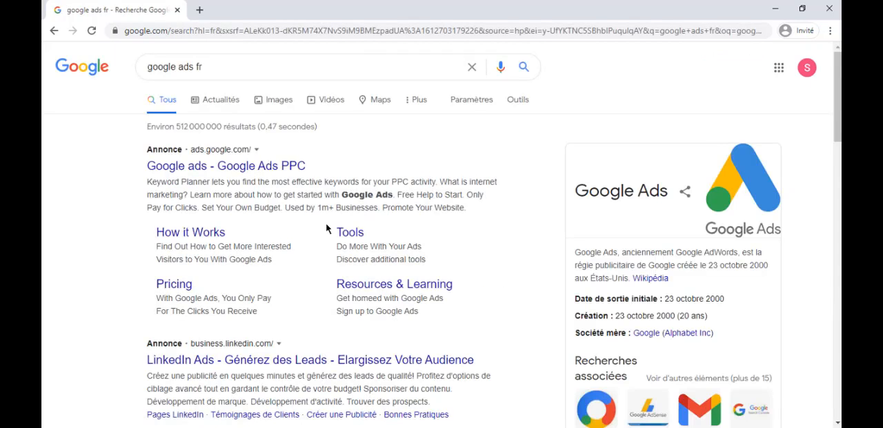
{"action": "scroll", "coordinate": [307, 171], "scroll_direction": "down", "scroll_amount": 1}
{"action": "scroll", "coordinate": [281, 193], "scroll_direction": "down", "scroll_amount": 1}
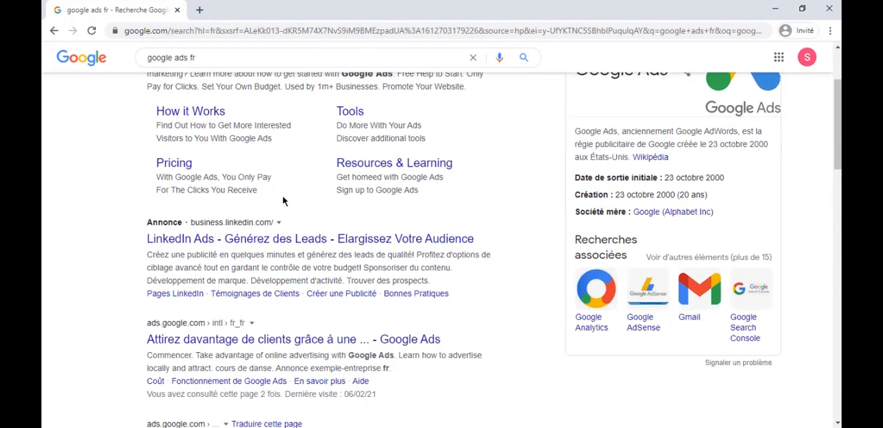
{"action": "scroll", "coordinate": [283, 199], "scroll_direction": "down", "scroll_amount": 2}
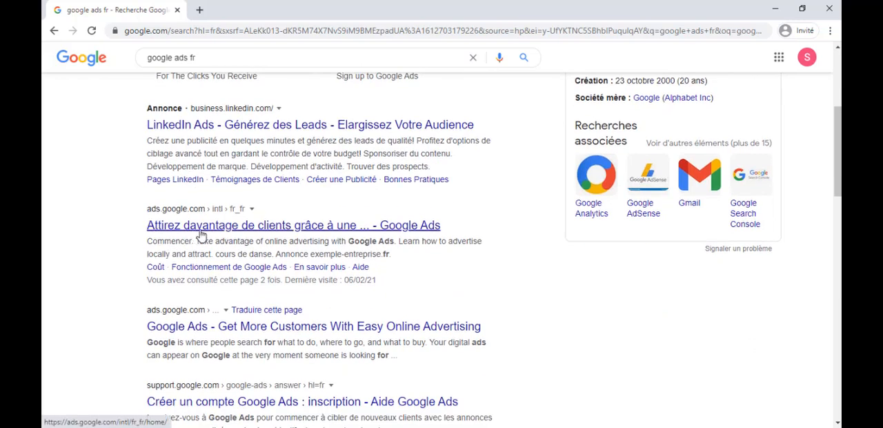
{"action": "left_click", "coordinate": [269, 229]}
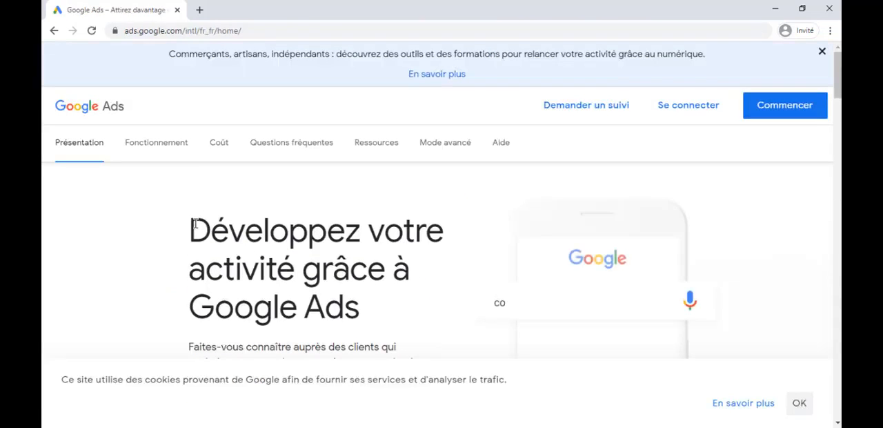
Start a new campaign with the advertising goal "Générer plus de ventes ou d'inscriptions sur le site Web"
{"action": "left_click_drag", "start_coordinate": [191, 226], "coordinate": [401, 316]}
{"action": "left_click", "coordinate": [401, 316]}
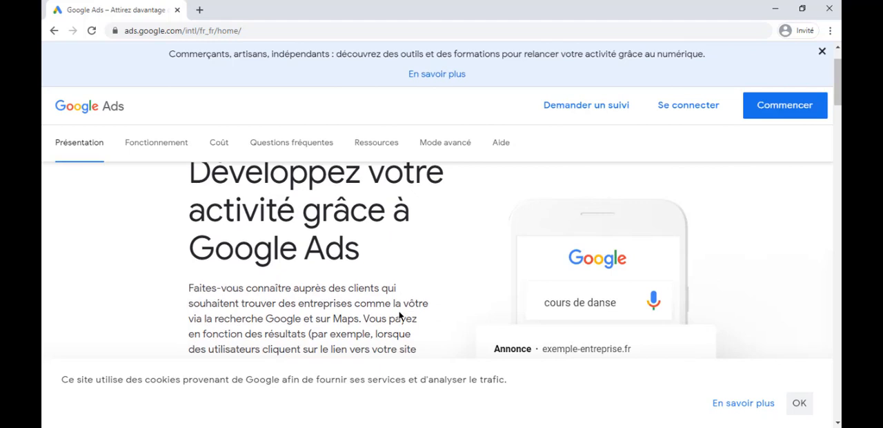
{"action": "left_click", "coordinate": [794, 114]}
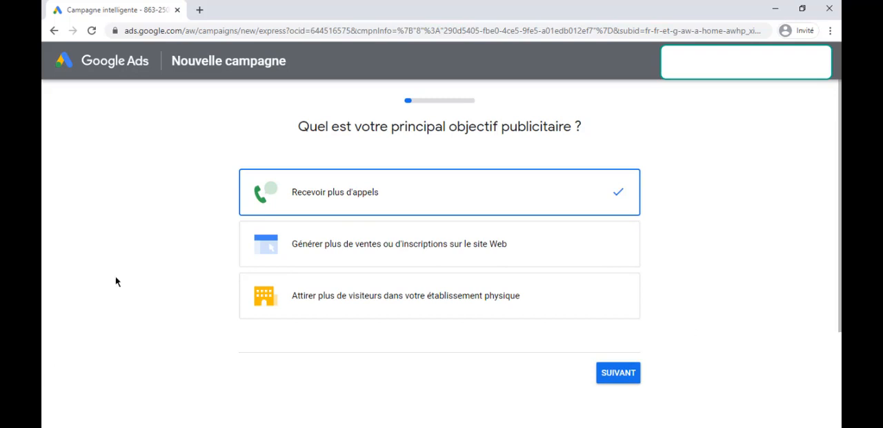
{"action": "left_click", "coordinate": [396, 248]}
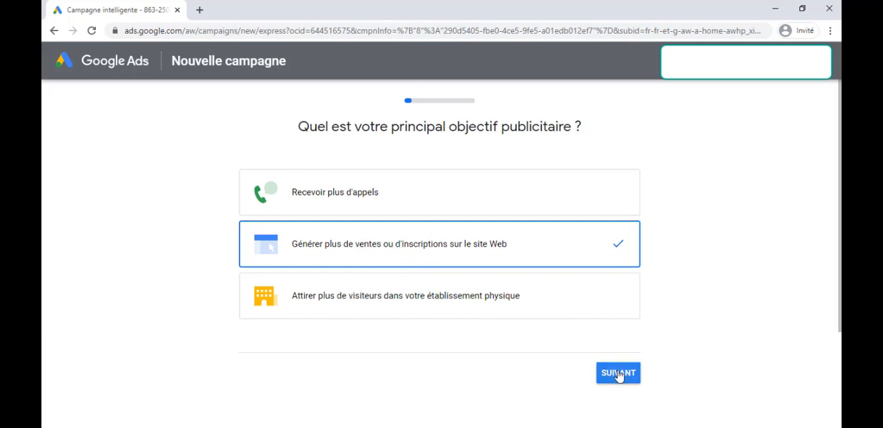
{"action": "left_click", "coordinate": [620, 373]}
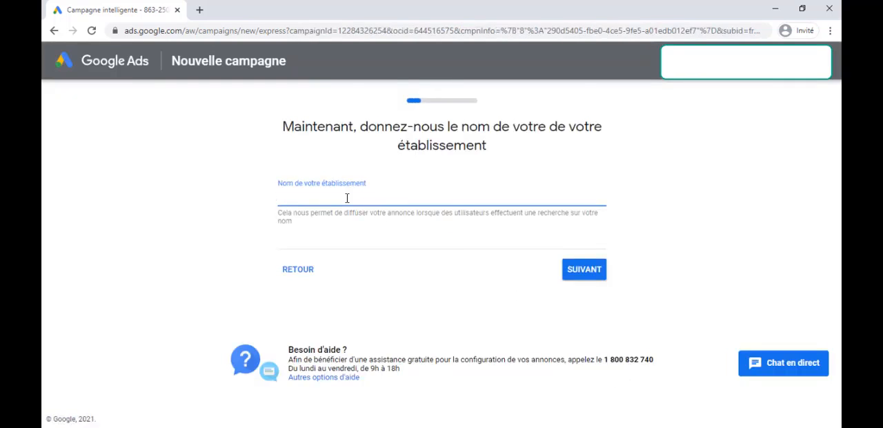
Enter Ardéonforlife as the business name, then accept the destination website and continue to the ad text
{"action": "type", "text": "Ardéon"}
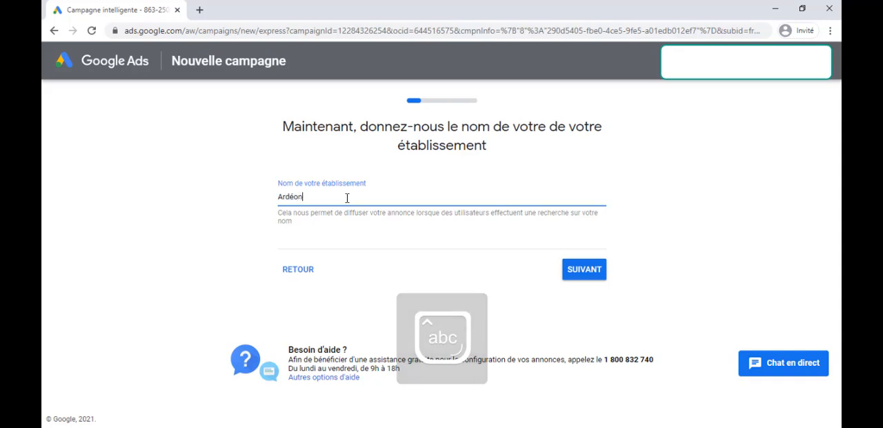
{"action": "type", "text": "forlife"}
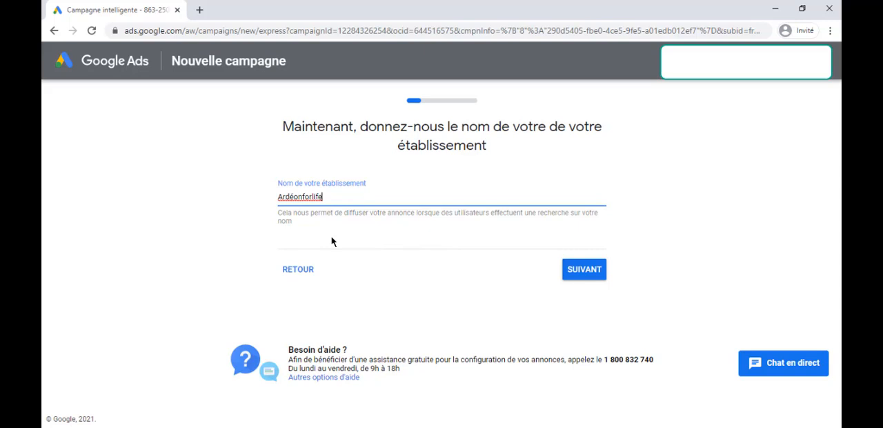
{"action": "left_click", "coordinate": [574, 272]}
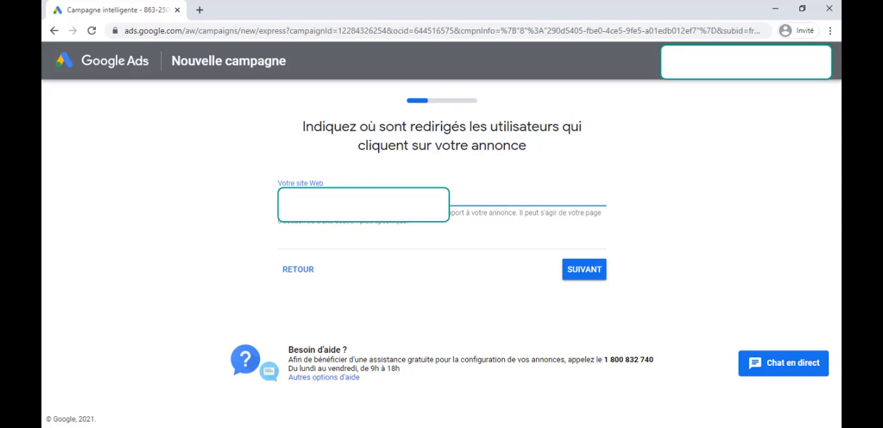
{"action": "left_click", "coordinate": [572, 269]}
{"action": "left_click", "coordinate": [580, 274]}
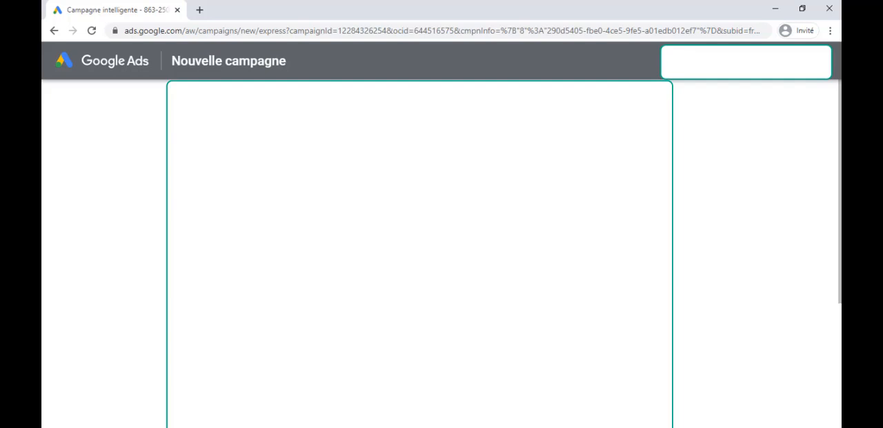
Check the ad's three titles and two descriptions, leave the call button off, and continue to the keyword themes
{"action": "scroll", "coordinate": [420, 254], "scroll_direction": "down", "scroll_amount": 4}
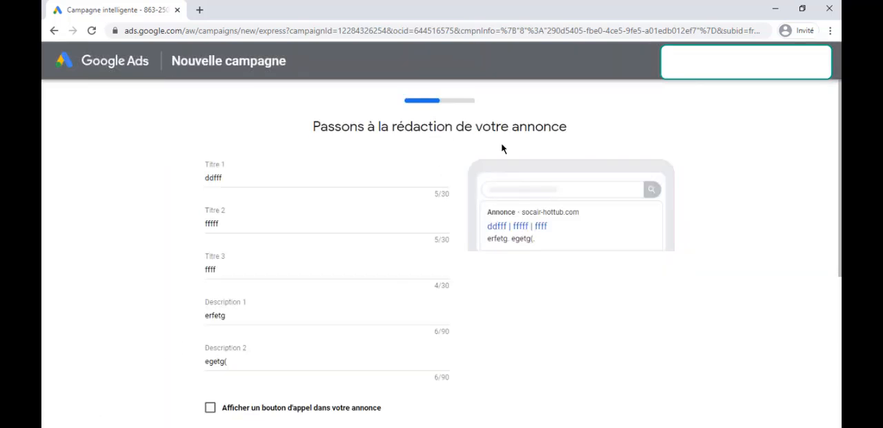
{"action": "scroll", "coordinate": [210, 211], "scroll_direction": "down", "scroll_amount": 2}
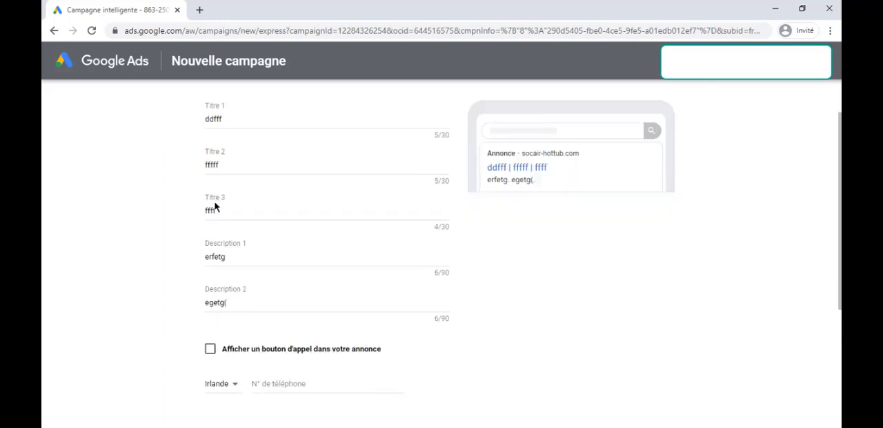
{"action": "scroll", "coordinate": [258, 230], "scroll_direction": "up", "scroll_amount": 2}
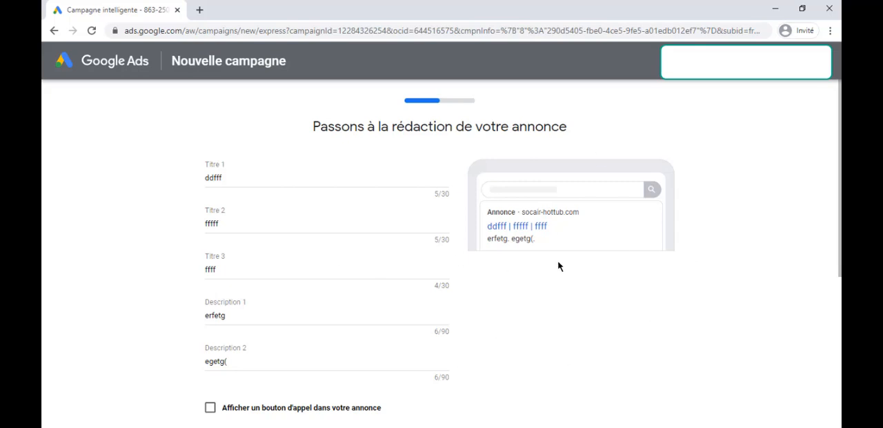
{"action": "scroll", "coordinate": [346, 255], "scroll_direction": "down", "scroll_amount": 1}
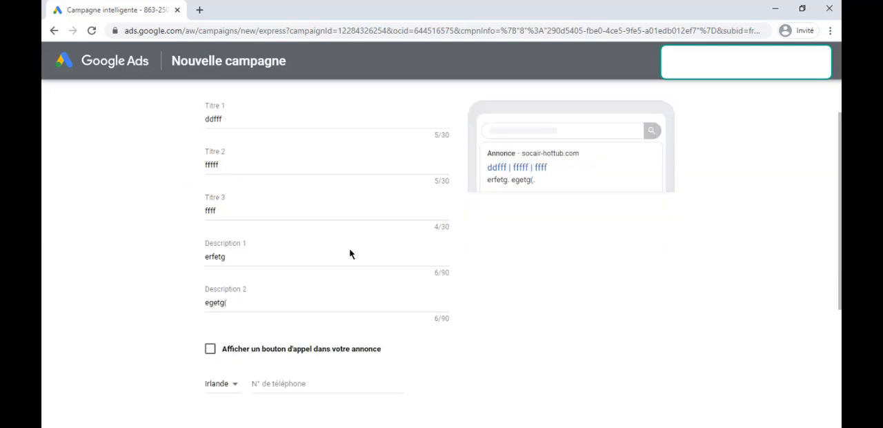
{"action": "scroll", "coordinate": [384, 251], "scroll_direction": "down", "scroll_amount": 2}
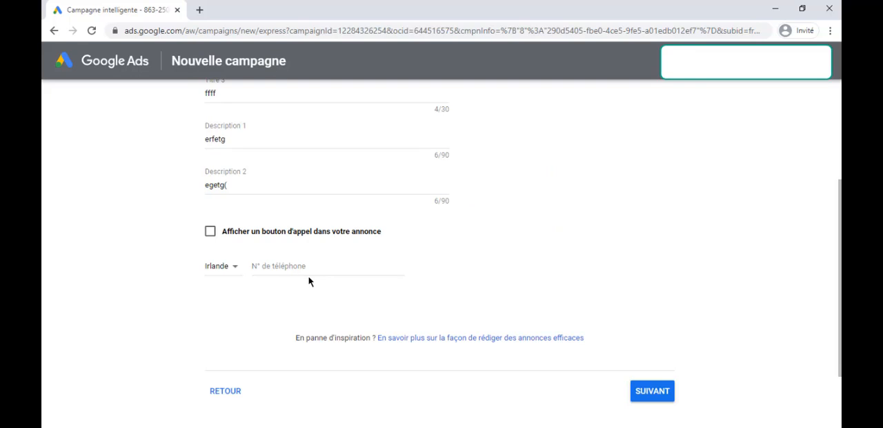
{"action": "left_click", "coordinate": [659, 392]}
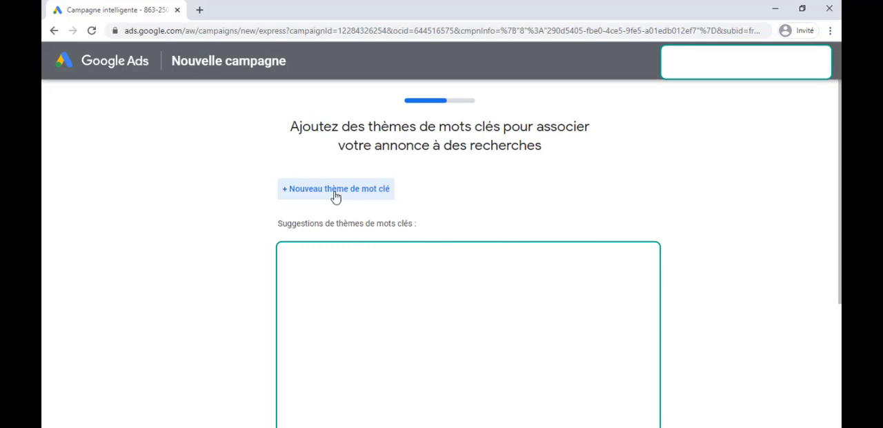
Add "acordéon" as a keyword theme for the ad and continue to the geographic targeting
{"action": "left_click", "coordinate": [335, 189]}
{"action": "type", "text": "ar"}
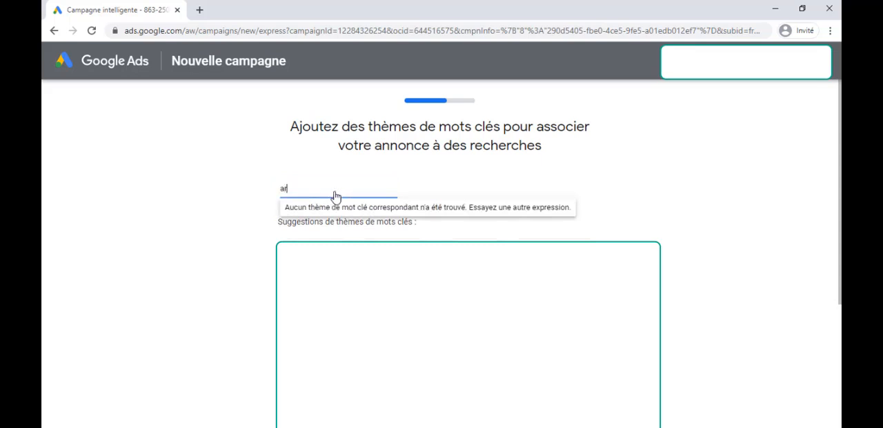
{"action": "type", "text": "cor"}
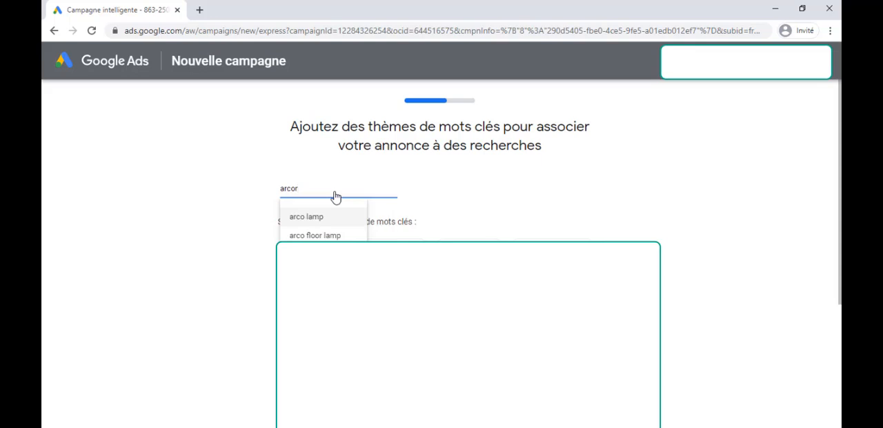
{"action": "key", "text": "BackSpace"}
{"action": "key", "text": "BackSpace"}
{"action": "key", "text": "BackSpace"}
{"action": "key", "text": "BackSpace"}
{"action": "type", "text": "cord"}
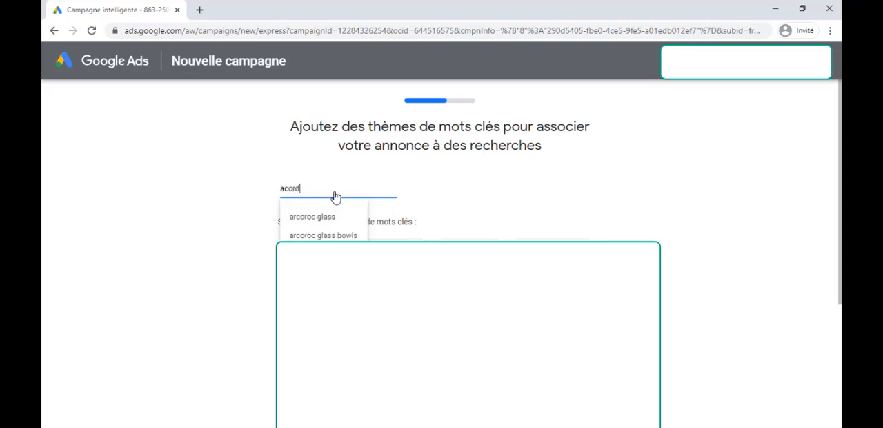
{"action": "type", "text": "é"}
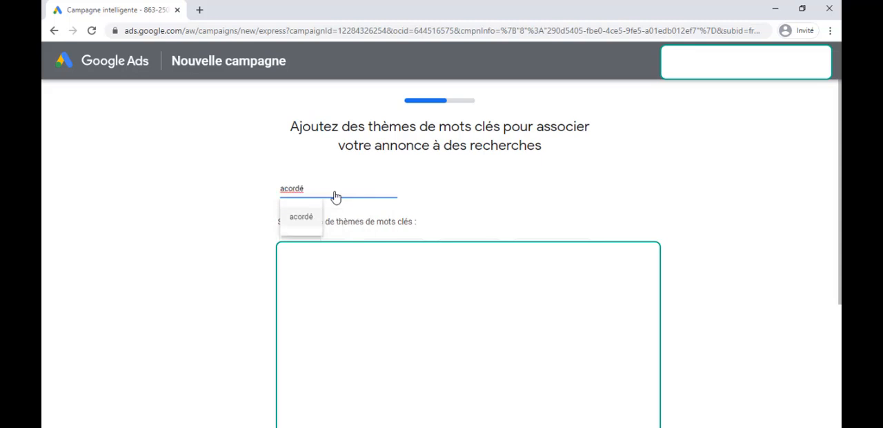
{"action": "type", "text": "on"}
{"action": "key", "text": "Return"}
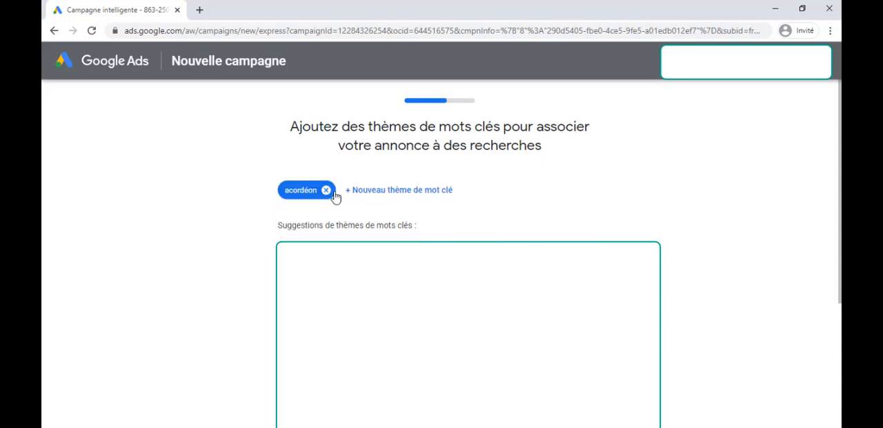
{"action": "scroll", "coordinate": [335, 197], "scroll_direction": "down", "scroll_amount": 3}
{"action": "left_click", "coordinate": [578, 359]}
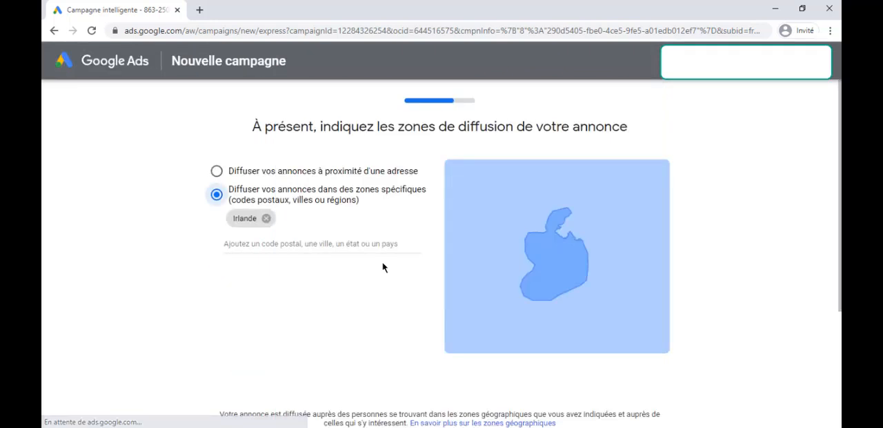
Replace Irlande with France as the ad's target zone and continue to the budget
{"action": "left_click", "coordinate": [267, 220]}
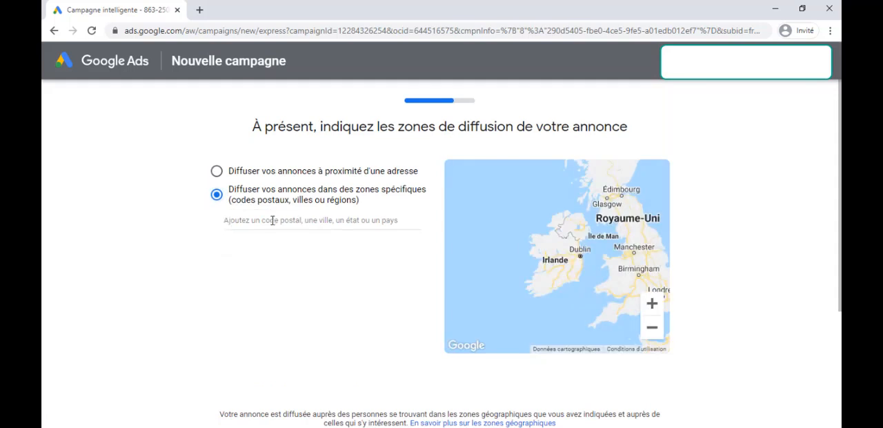
{"action": "type", "text": "france"}
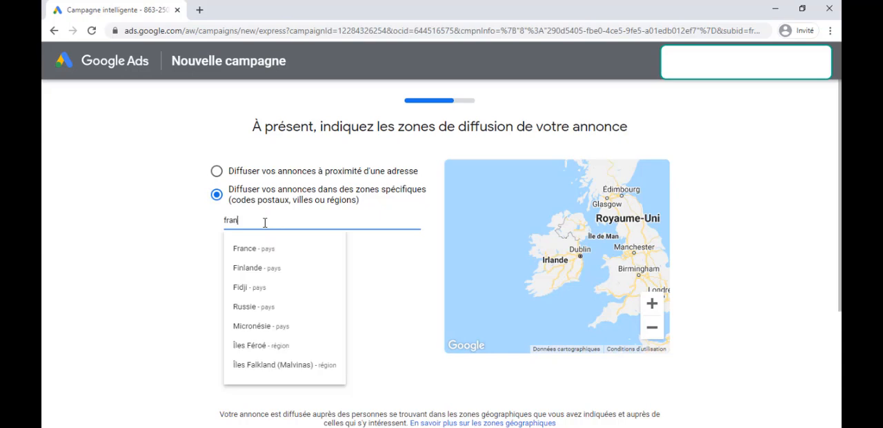
{"action": "left_click", "coordinate": [271, 250]}
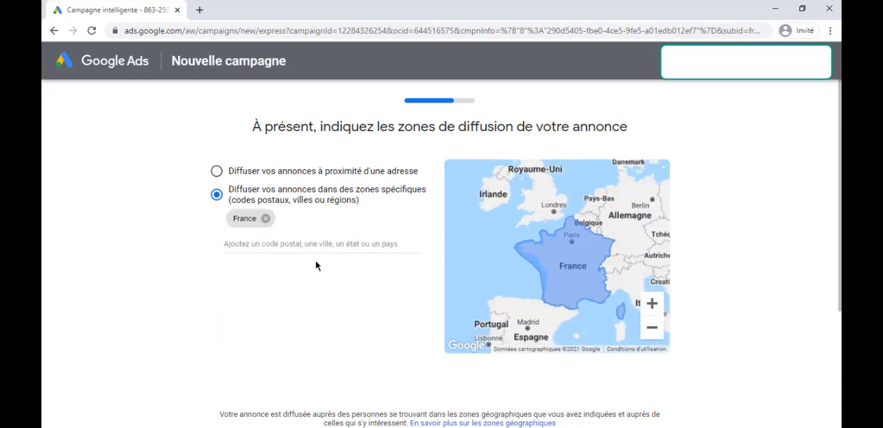
{"action": "scroll", "coordinate": [655, 326], "scroll_direction": "down", "scroll_amount": 3}
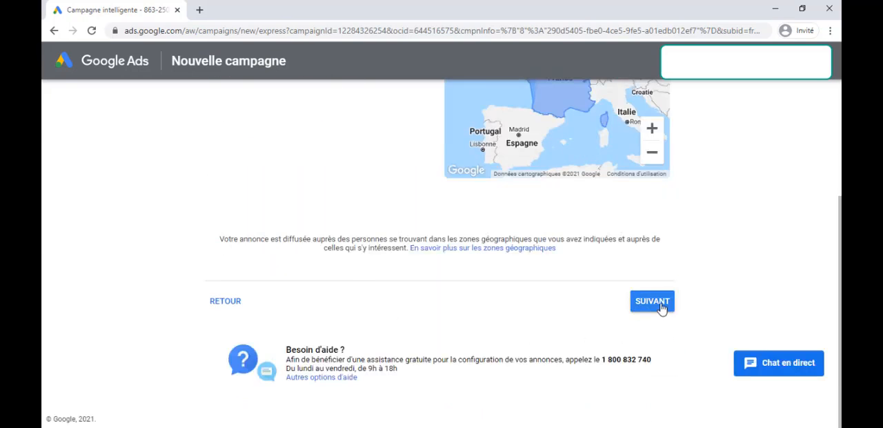
{"action": "left_click", "coordinate": [652, 301]}
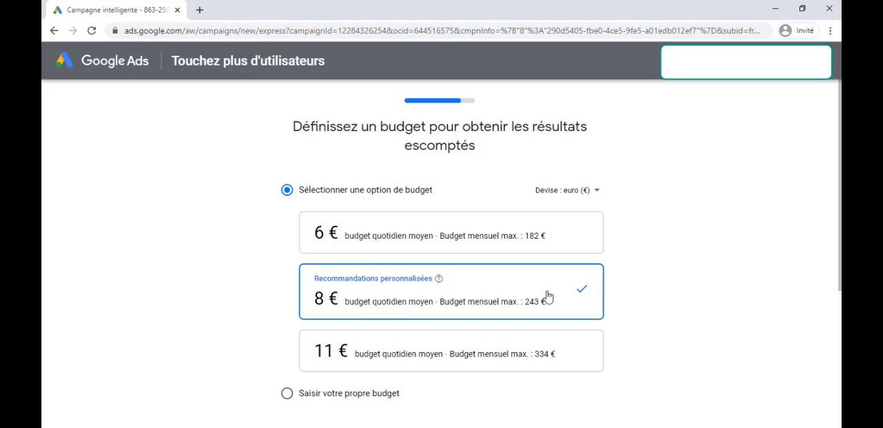
Keep the recommended average daily budget of 8 € and continue to the campaign review
{"action": "scroll", "coordinate": [422, 303], "scroll_direction": "down", "scroll_amount": 2}
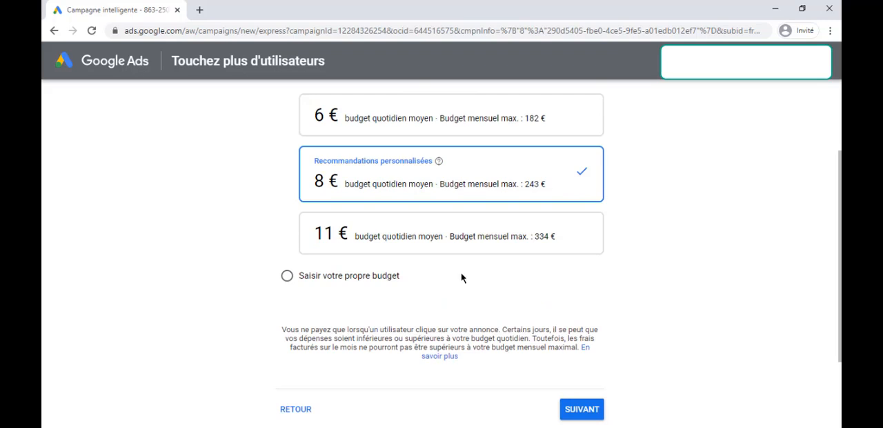
{"action": "scroll", "coordinate": [497, 304], "scroll_direction": "down", "scroll_amount": 2}
{"action": "left_click", "coordinate": [577, 310]}
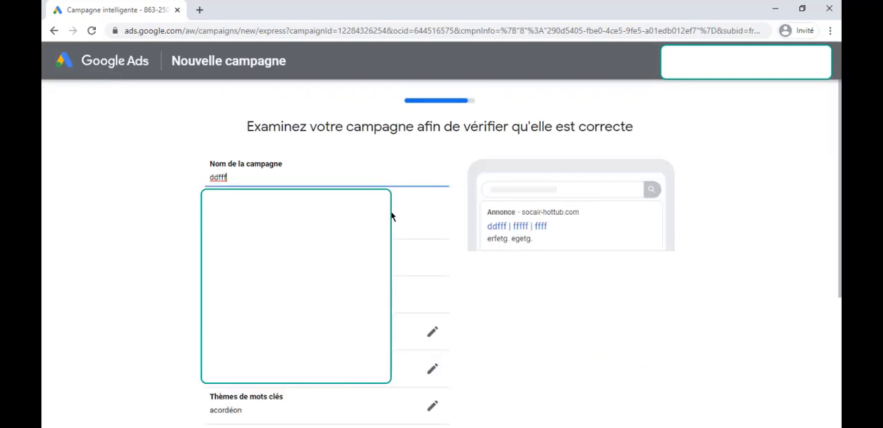
Rename the campaign as test
{"action": "scroll", "coordinate": [297, 229], "scroll_direction": "down", "scroll_amount": 1}
{"action": "scroll", "coordinate": [276, 231], "scroll_direction": "up", "scroll_amount": 1}
{"action": "left_click_drag", "start_coordinate": [251, 175], "coordinate": [172, 185]}
{"action": "key", "text": "BackSpace"}
{"action": "type", "text": "test"}
{"action": "left_click", "coordinate": [172, 185]}
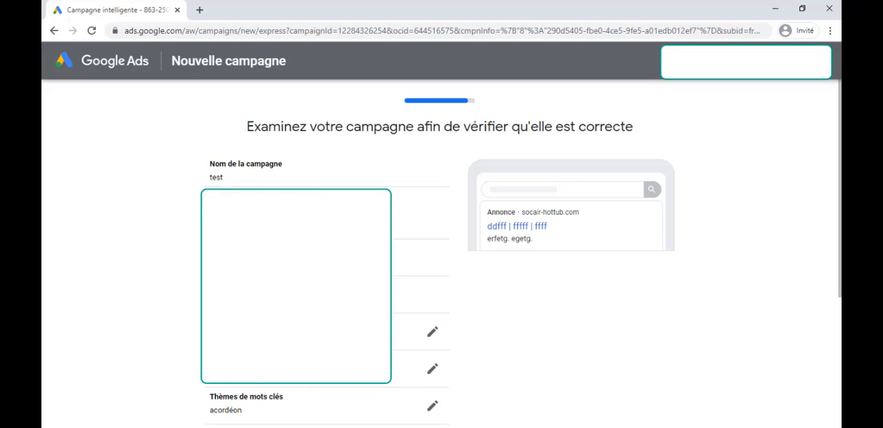
Review the campaign summary and continue to the payment information
{"action": "scroll", "coordinate": [463, 168], "scroll_direction": "down", "scroll_amount": 3}
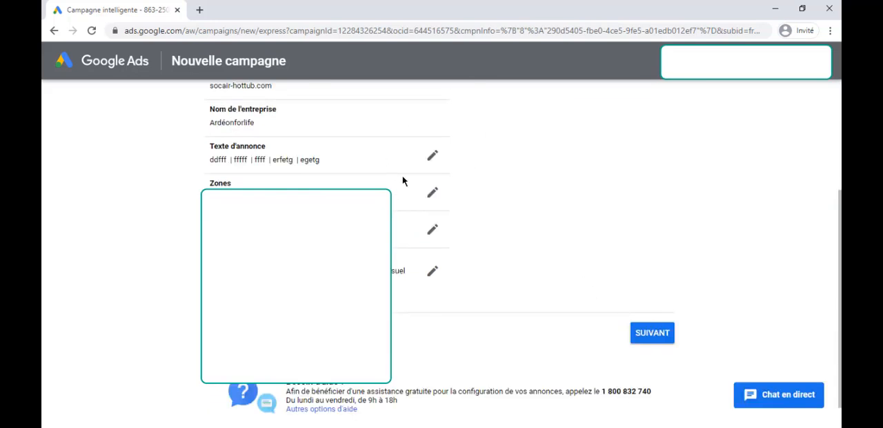
{"action": "scroll", "coordinate": [404, 182], "scroll_direction": "up", "scroll_amount": 2}
{"action": "scroll", "coordinate": [656, 353], "scroll_direction": "down", "scroll_amount": 3}
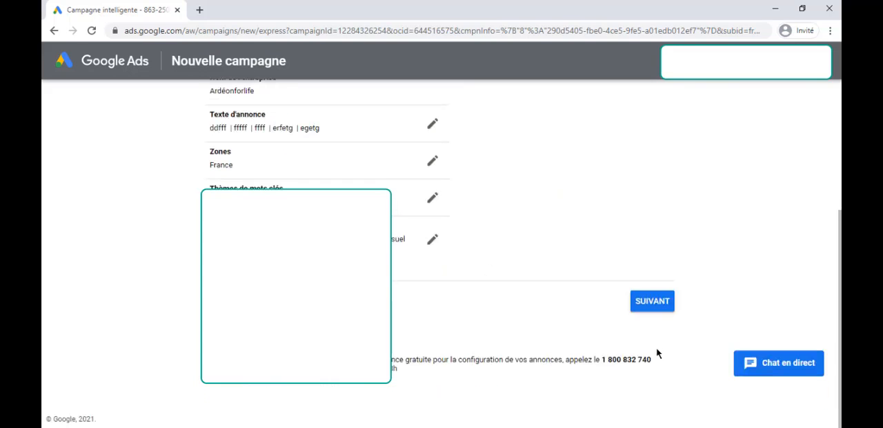
{"action": "left_click", "coordinate": [651, 301]}
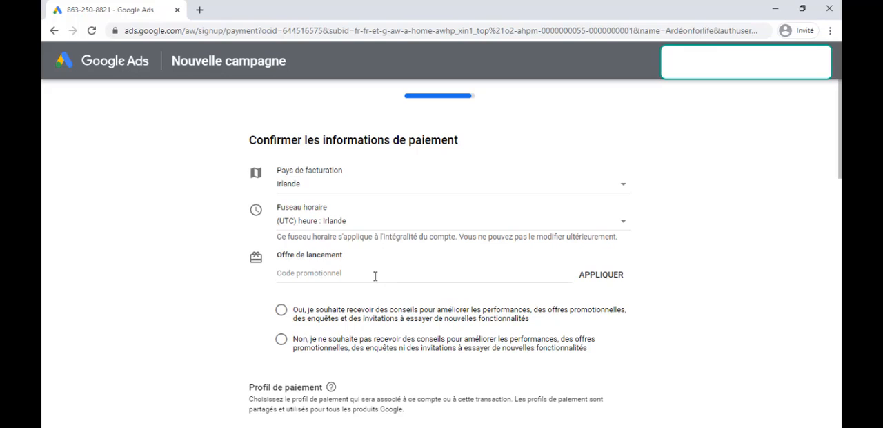
Leave the promotional code empty and opt in to receiving performance advice, promotional offers, surveys and invitations to try new features
{"action": "left_click", "coordinate": [346, 272]}
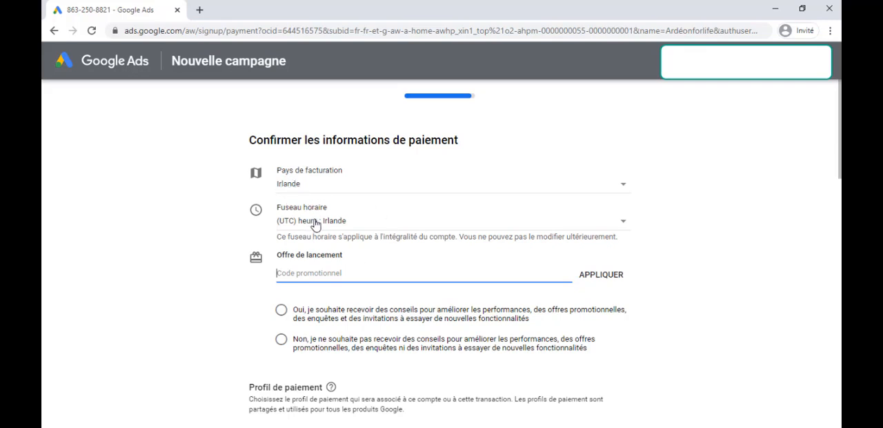
{"action": "scroll", "coordinate": [314, 220], "scroll_direction": "down", "scroll_amount": 3}
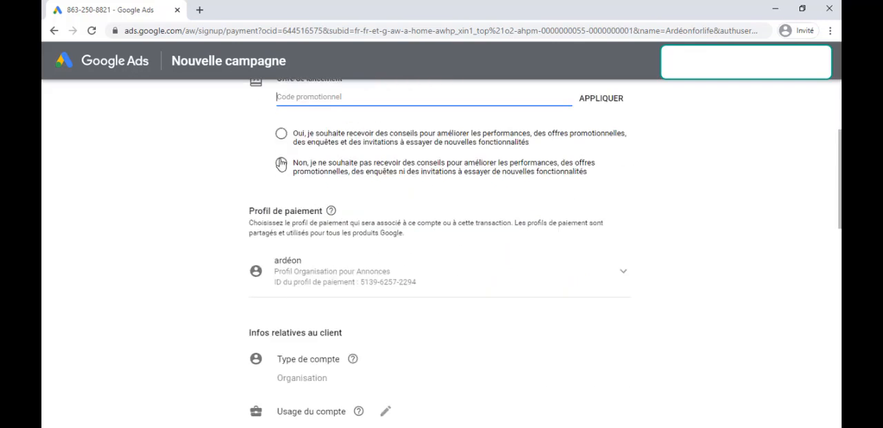
{"action": "left_click", "coordinate": [282, 134]}
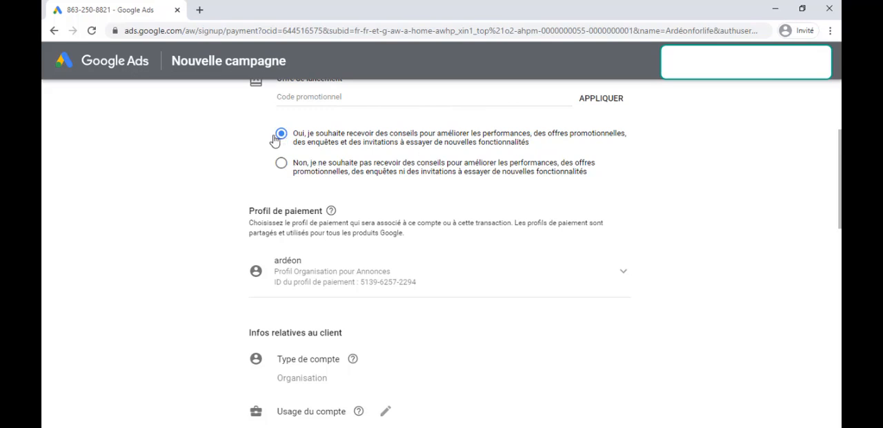
Review the payment profile, customer details and payment method, and submit the payment information
{"action": "scroll", "coordinate": [432, 258], "scroll_direction": "down", "scroll_amount": 3}
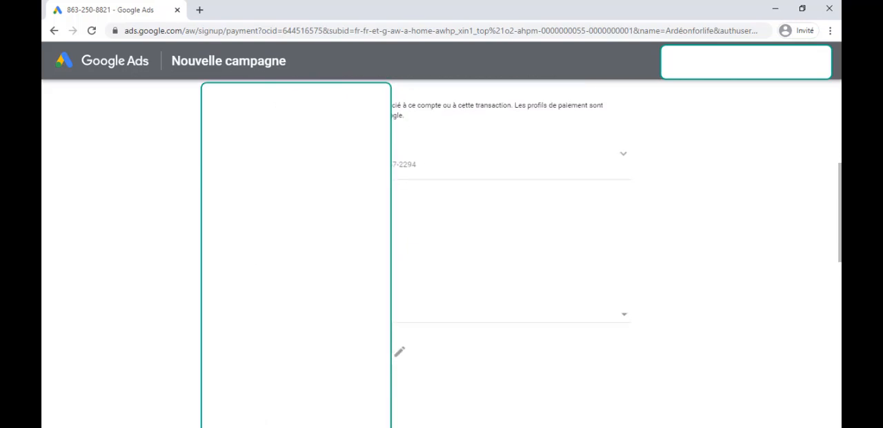
{"action": "scroll", "coordinate": [432, 257], "scroll_direction": "down", "scroll_amount": 5}
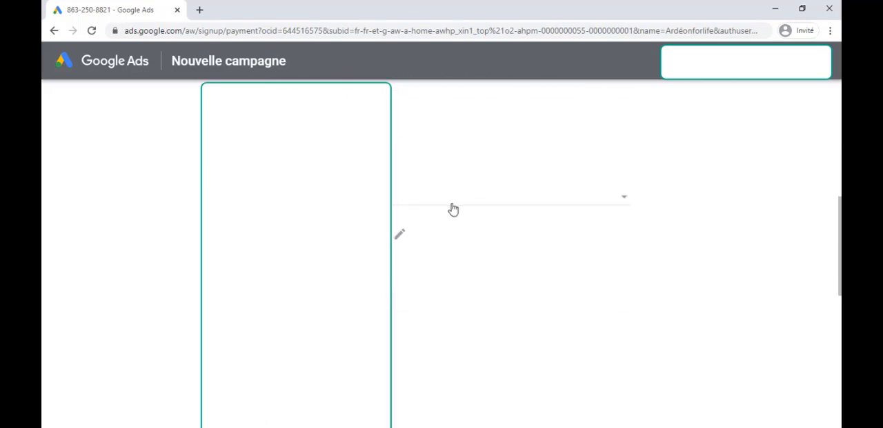
{"action": "scroll", "coordinate": [448, 205], "scroll_direction": "down", "scroll_amount": 2}
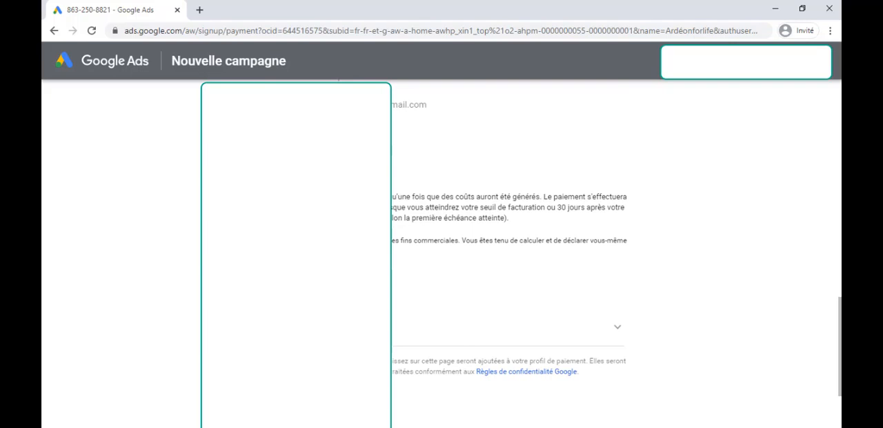
{"action": "scroll", "coordinate": [449, 257], "scroll_direction": "up", "scroll_amount": 2}
{"action": "scroll", "coordinate": [448, 258], "scroll_direction": "down", "scroll_amount": 1}
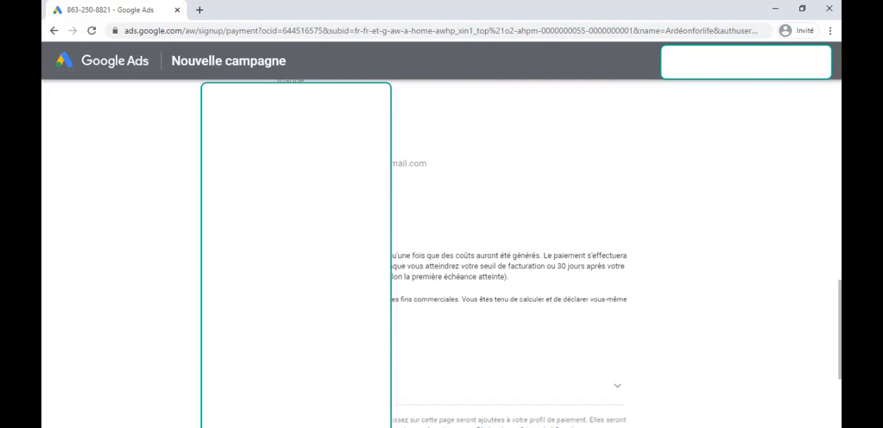
{"action": "scroll", "coordinate": [449, 257], "scroll_direction": "down", "scroll_amount": 3}
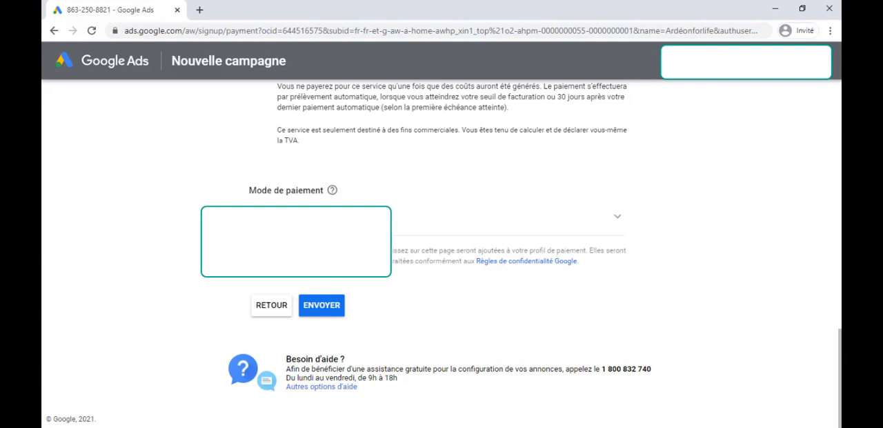
{"action": "left_click", "coordinate": [321, 305]}
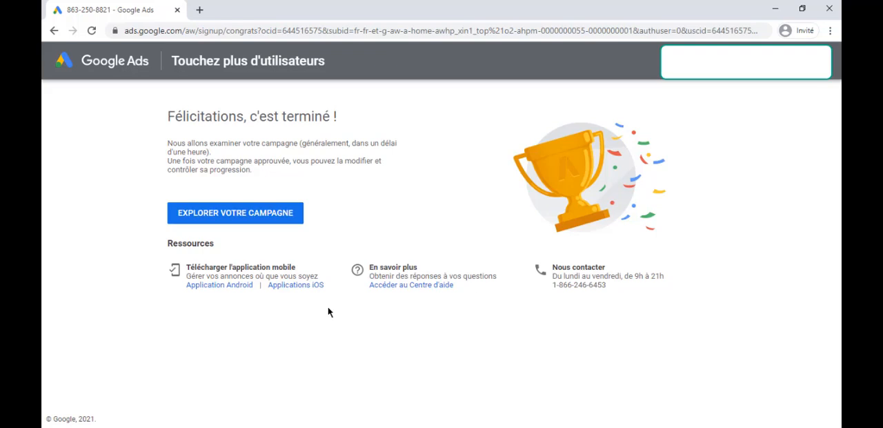
Skip the Google Analytics conversion tracking setup for now and look over the new campaign's dashboard
{"action": "left_click", "coordinate": [228, 216]}
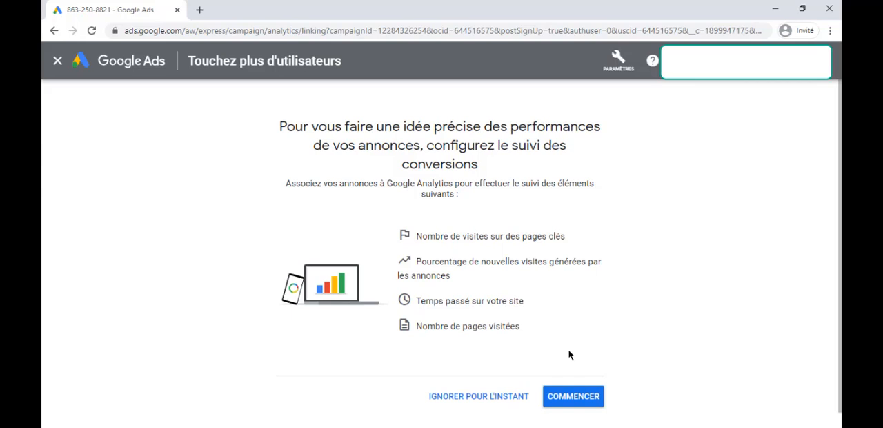
{"action": "left_click", "coordinate": [497, 400]}
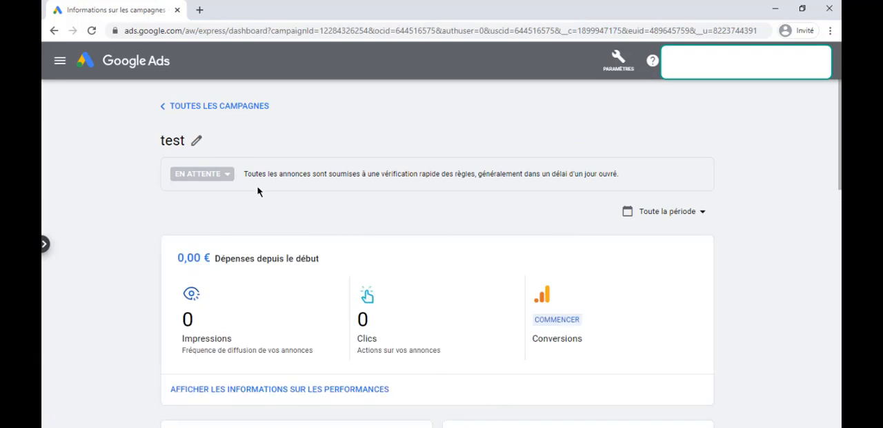
{"action": "scroll", "coordinate": [261, 194], "scroll_direction": "down", "scroll_amount": 3}
{"action": "scroll", "coordinate": [450, 258], "scroll_direction": "up", "scroll_amount": 3}
{"action": "scroll", "coordinate": [335, 289], "scroll_direction": "down", "scroll_amount": 6}
{"action": "scroll", "coordinate": [466, 227], "scroll_direction": "up", "scroll_amount": 6}
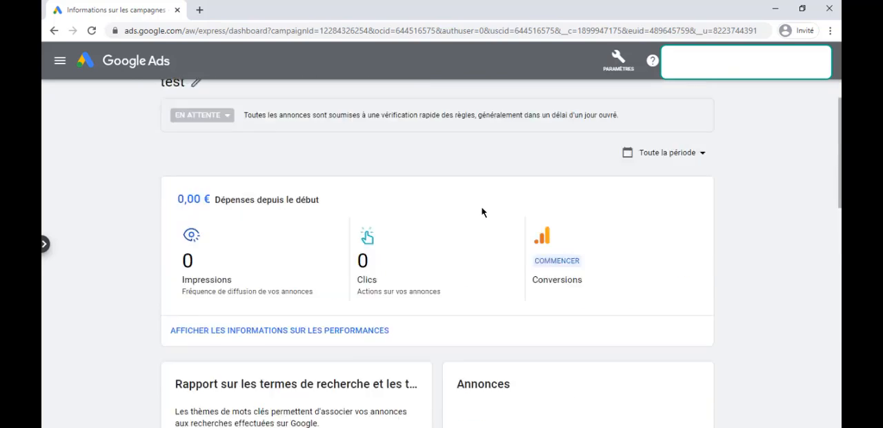
Switch the account from smart mode to Expert mode and confirm the activation
{"action": "left_click", "coordinate": [619, 69]}
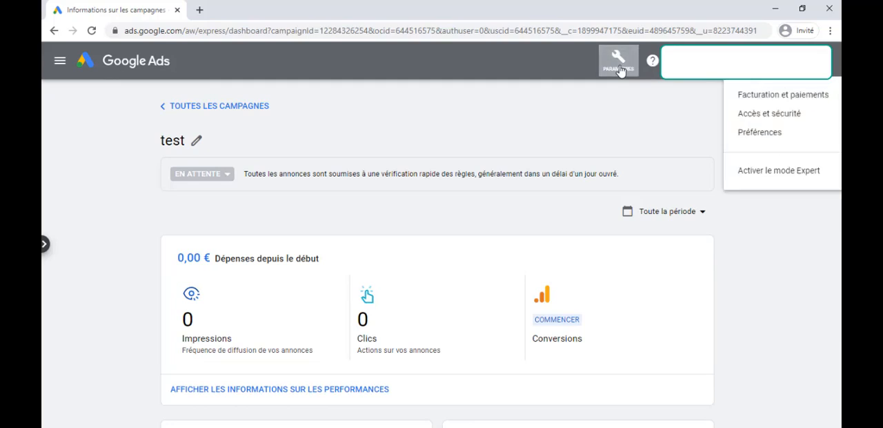
{"action": "left_click", "coordinate": [739, 173]}
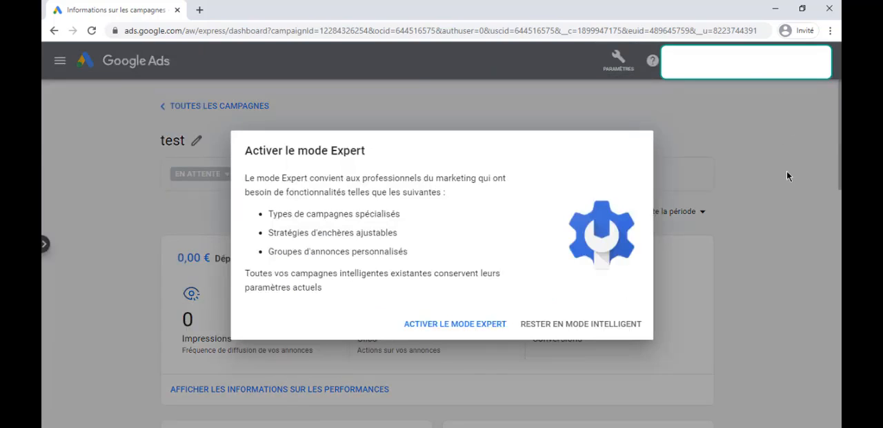
{"action": "left_click", "coordinate": [459, 326]}
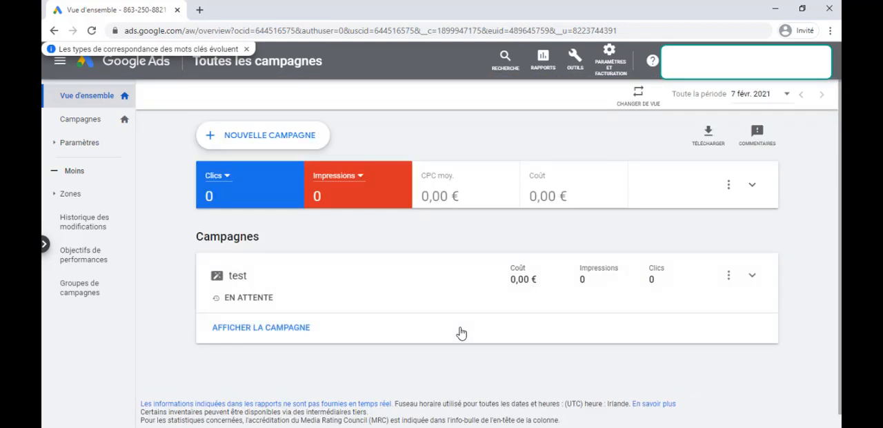
Permanently delete the test campaign from the list of campaigns and dismiss the notice about keyword match types
{"action": "left_click", "coordinate": [82, 122]}
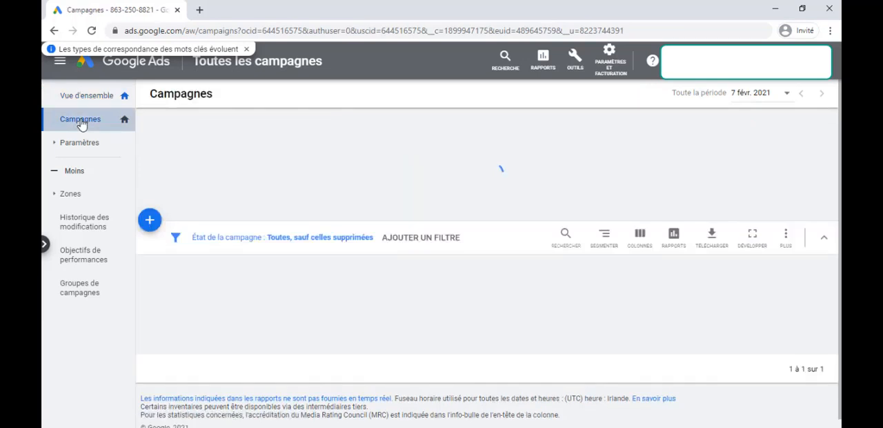
{"action": "left_click", "coordinate": [152, 317]}
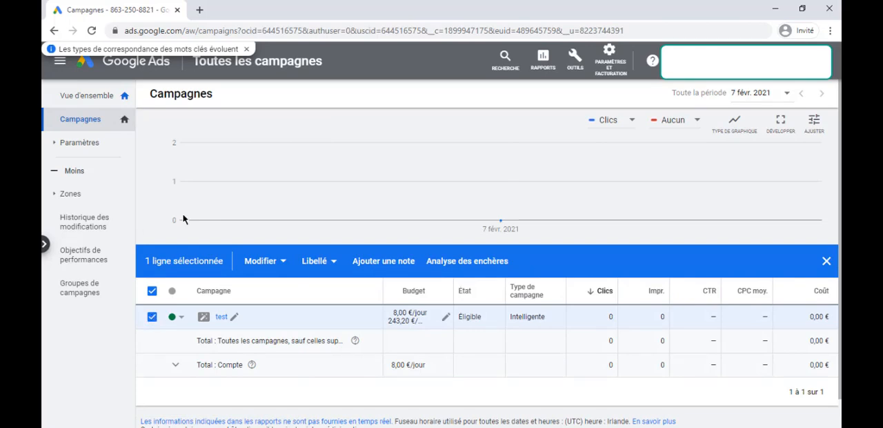
{"action": "left_click", "coordinate": [274, 269]}
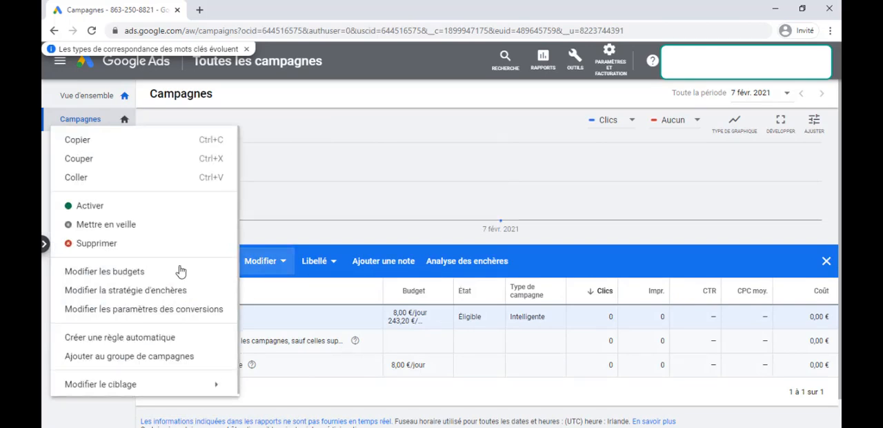
{"action": "left_click", "coordinate": [112, 247]}
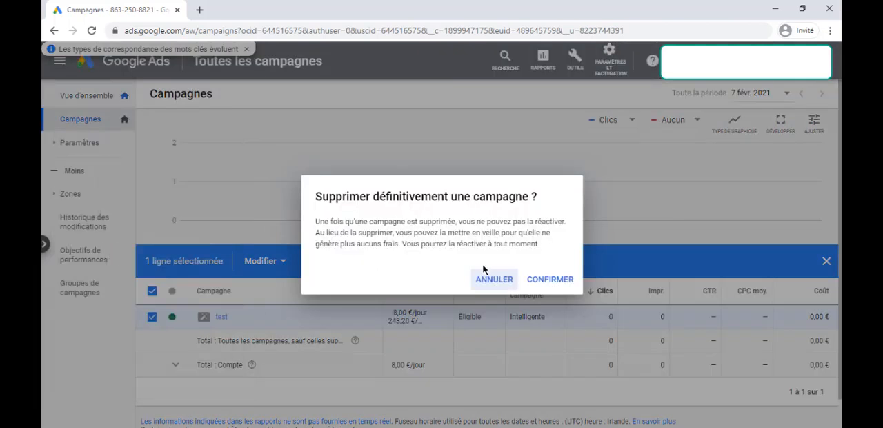
{"action": "left_click", "coordinate": [548, 279]}
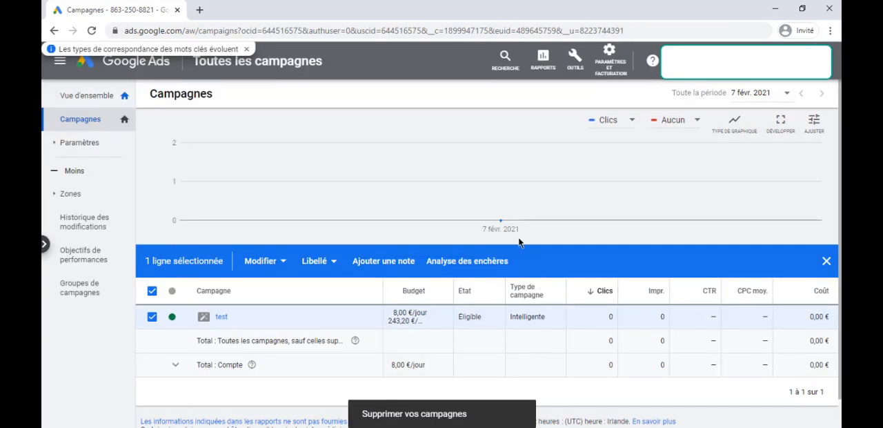
{"action": "left_click", "coordinate": [246, 49]}
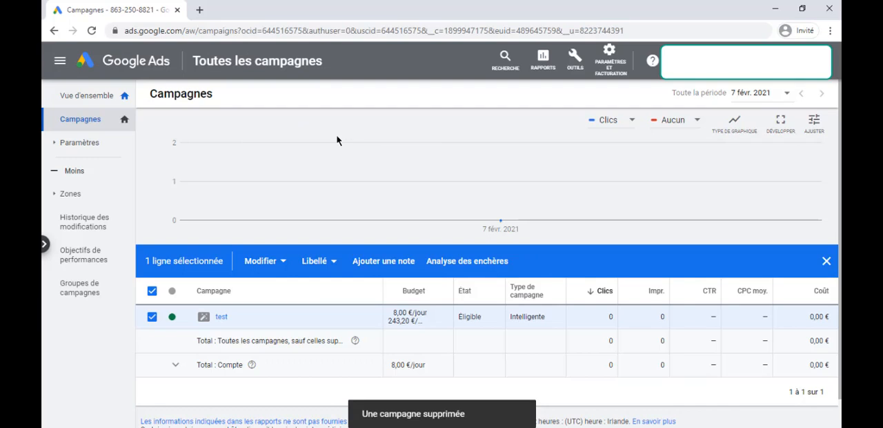